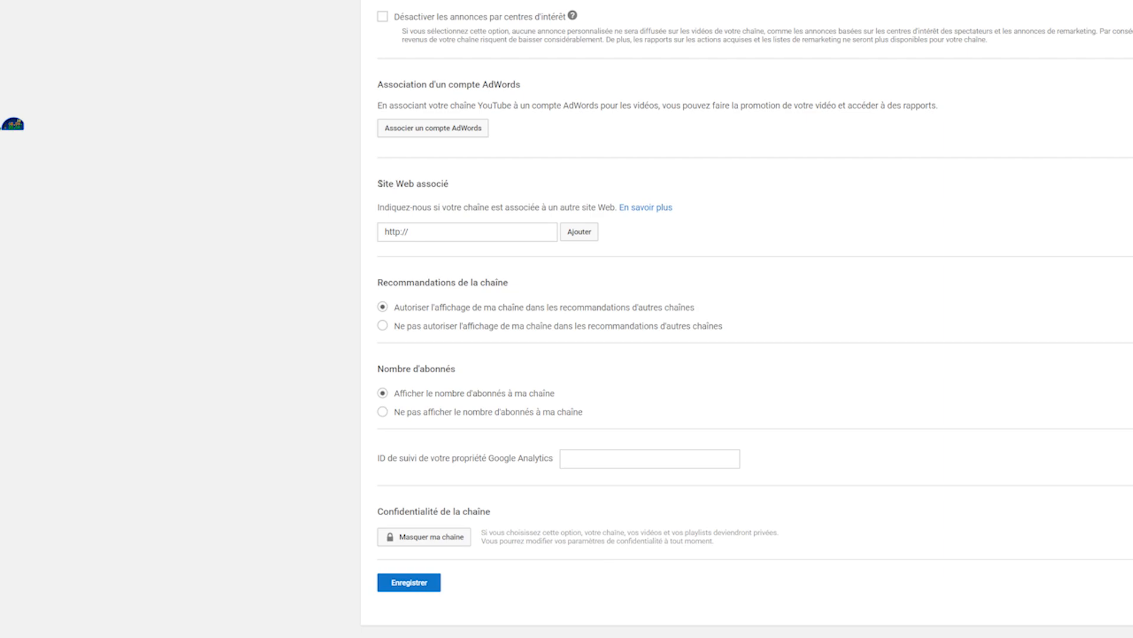
{"action": "left_click_drag", "start_coordinate": [377, 184], "coordinate": [453, 189]}
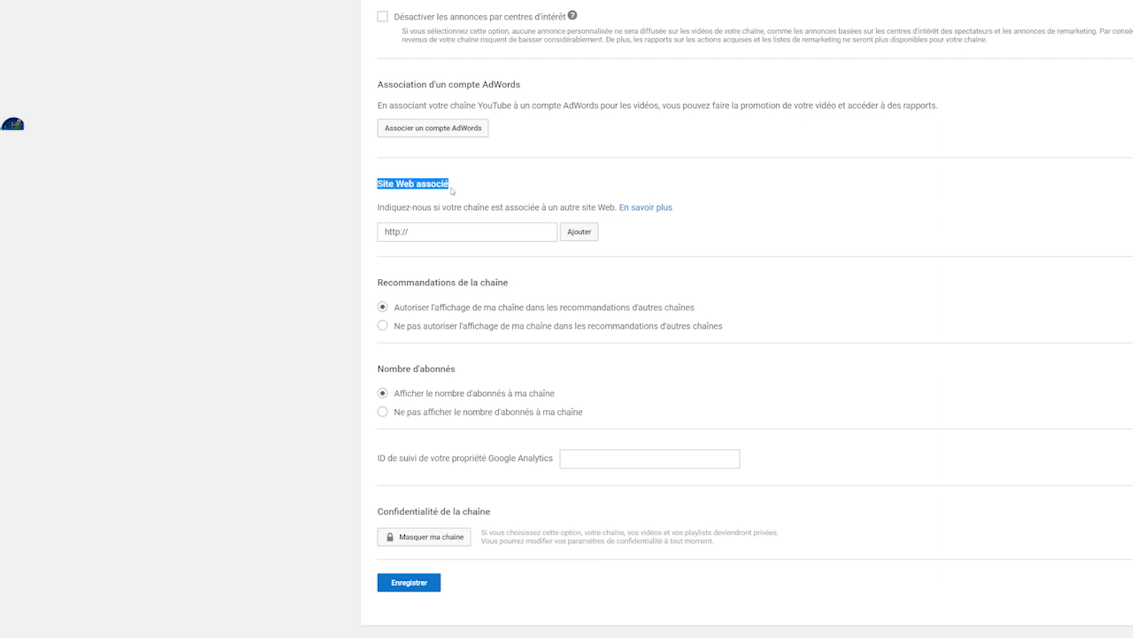
{"action": "left_click", "coordinate": [453, 190]}
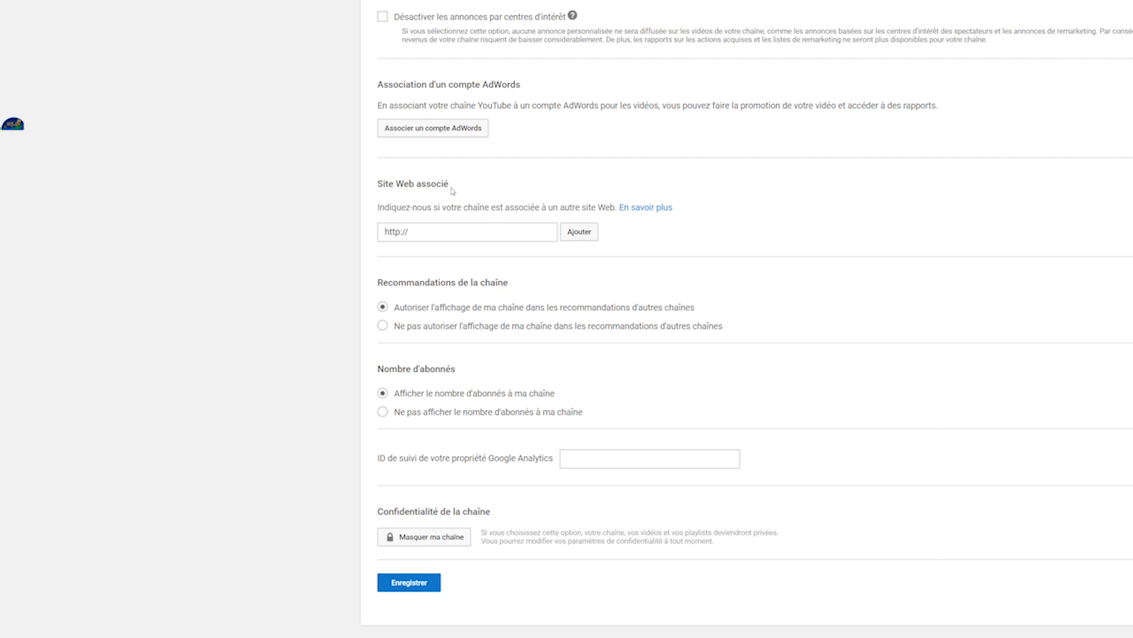
{"action": "left_click", "coordinate": [453, 226]}
{"action": "type", "text": "delicesdebeltaine.free.fr"}
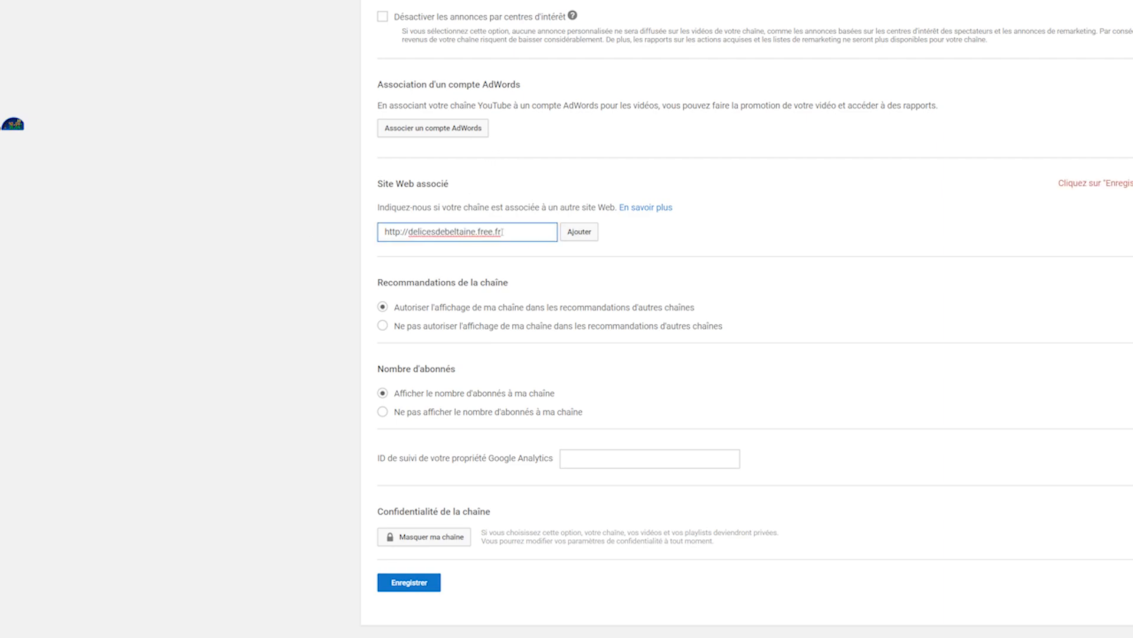
{"action": "left_click", "coordinate": [584, 234]}
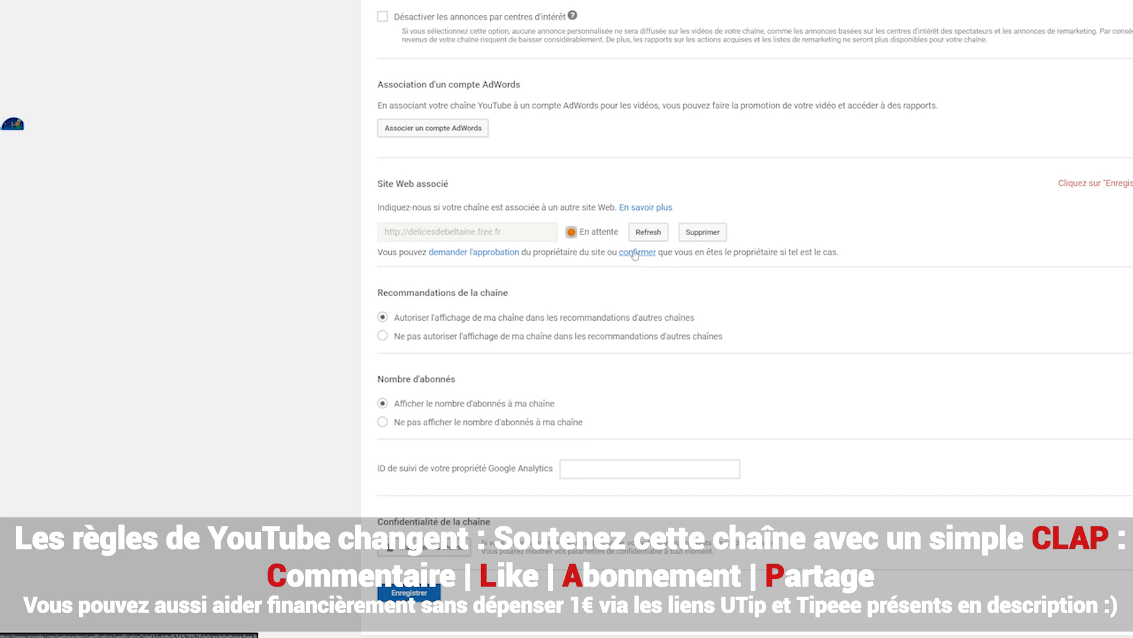
Request the site owner's approval for the pending website and open its ownership confirmation page
{"action": "left_click", "coordinate": [488, 251]}
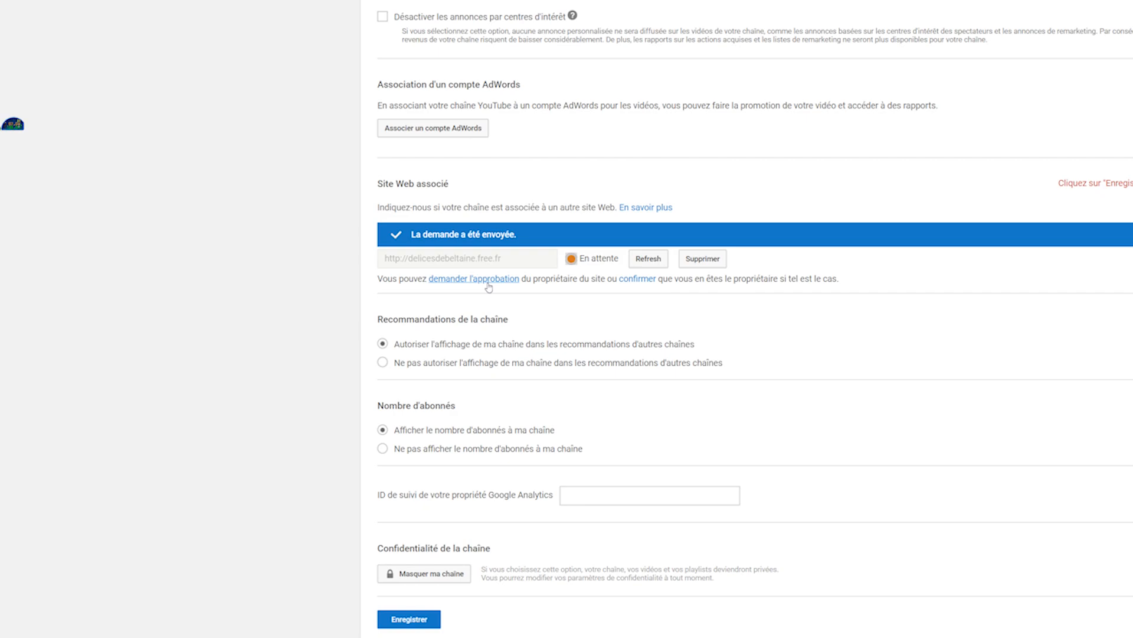
{"action": "left_click", "coordinate": [648, 279]}
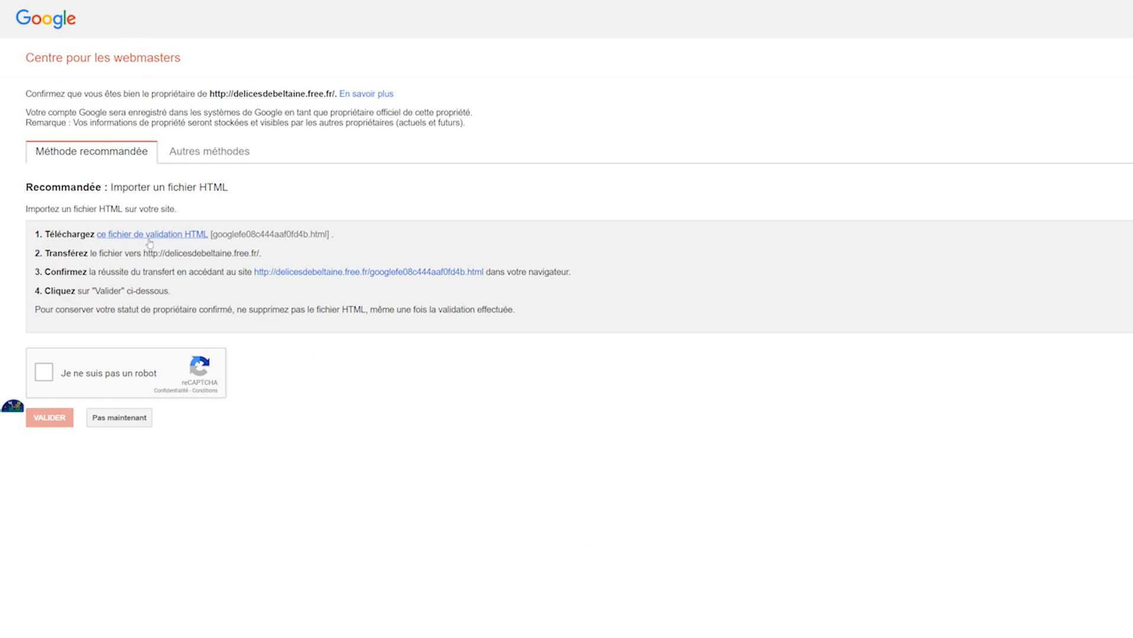
Examine the validation file name and the transfer address in the recommended HTML file method
{"action": "left_click_drag", "start_coordinate": [218, 234], "coordinate": [318, 234]}
{"action": "left_click", "coordinate": [256, 240]}
{"action": "left_click_drag", "start_coordinate": [279, 255], "coordinate": [145, 262]}
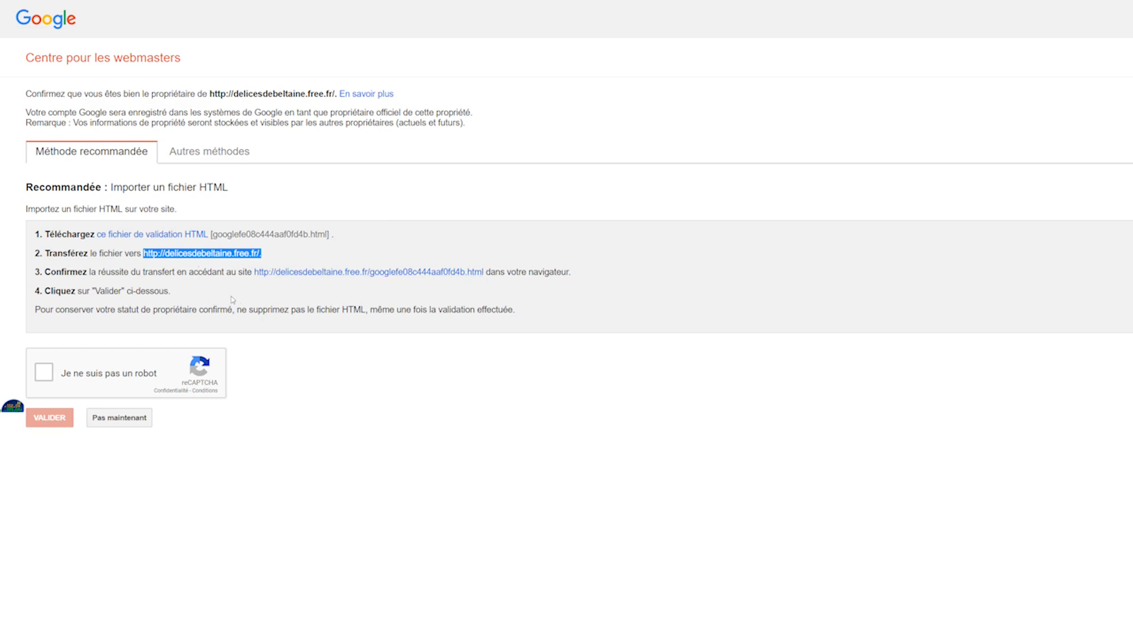
Show the alternative HTML tag verification method, select its meta tag and examine where it must be placed
{"action": "left_click", "coordinate": [207, 154]}
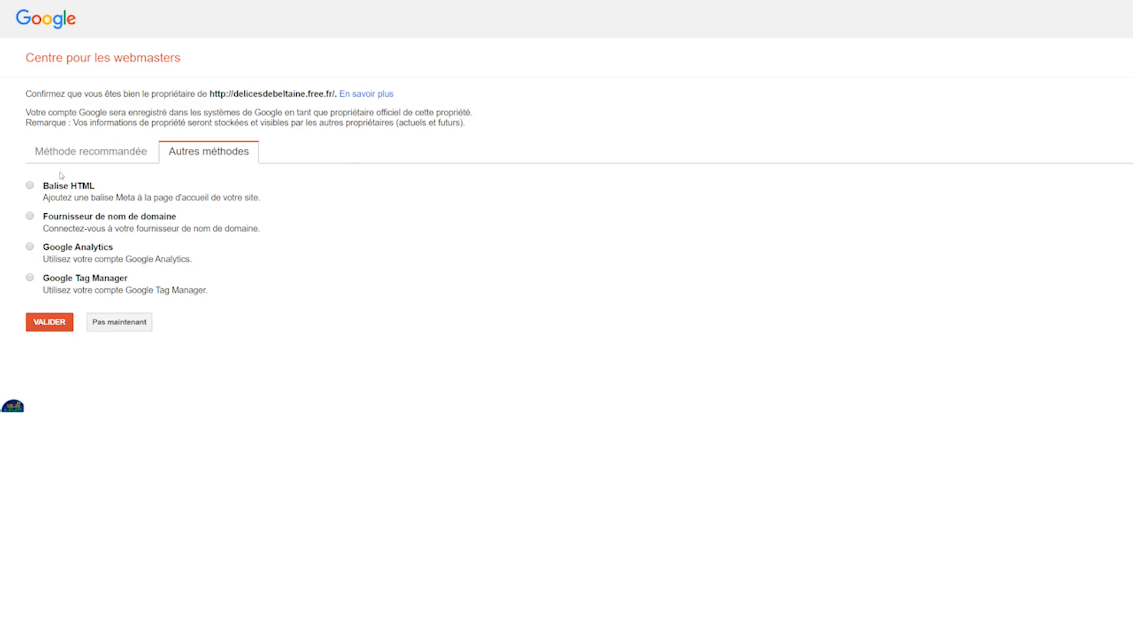
{"action": "left_click", "coordinate": [30, 185]}
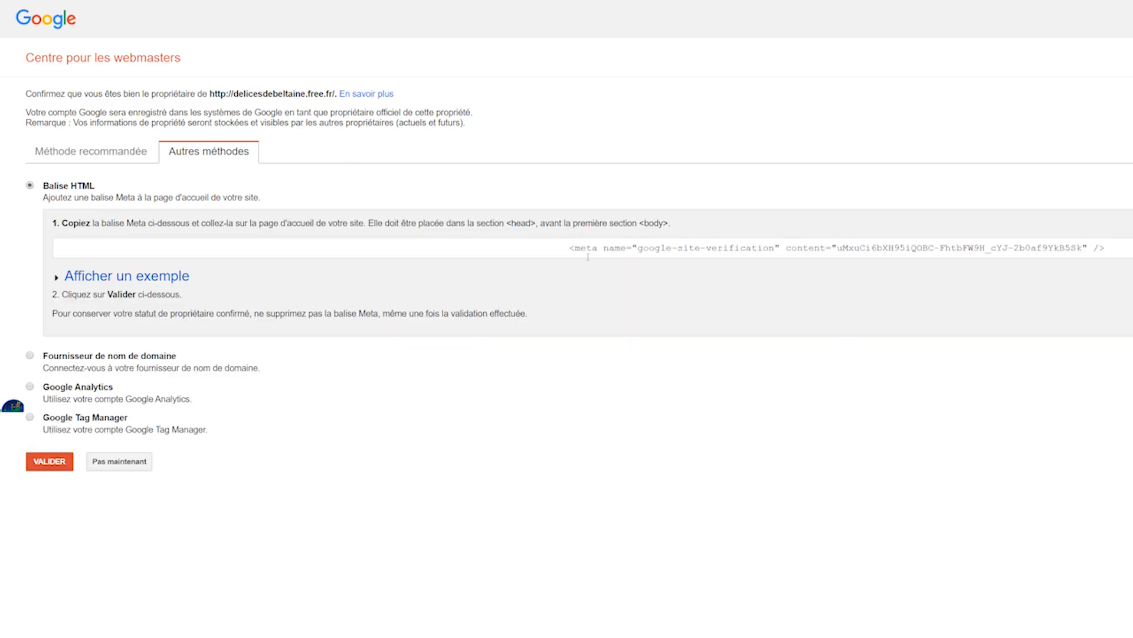
{"action": "left_click", "coordinate": [555, 248]}
{"action": "key", "text": "ctrl+a"}
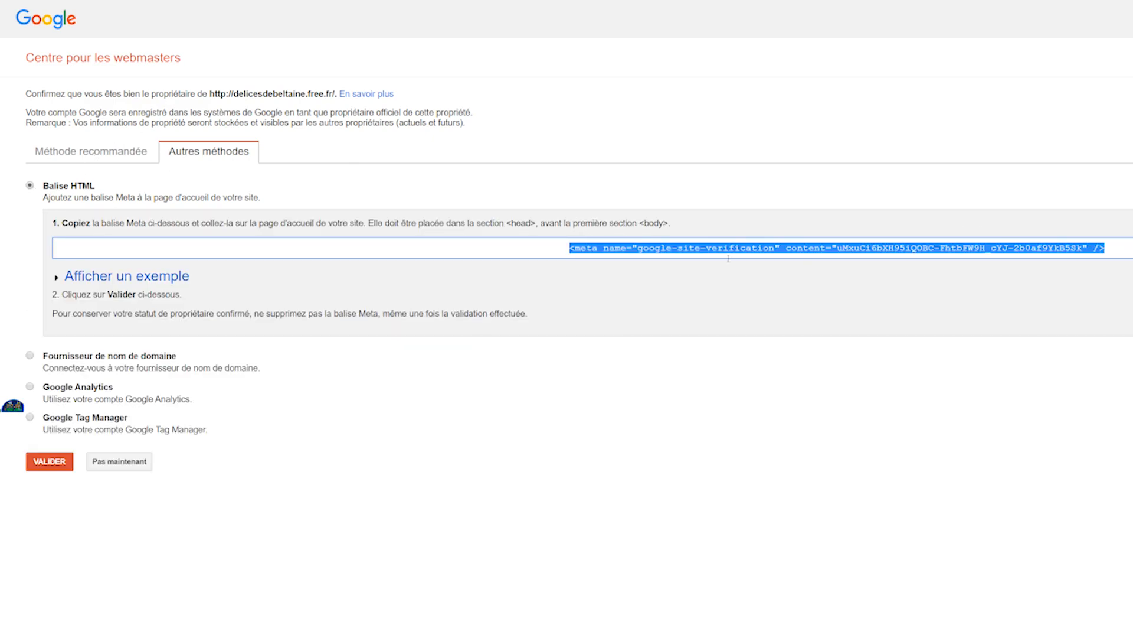
{"action": "left_click_drag", "start_coordinate": [511, 225], "coordinate": [555, 227]}
{"action": "left_click", "coordinate": [508, 225]}
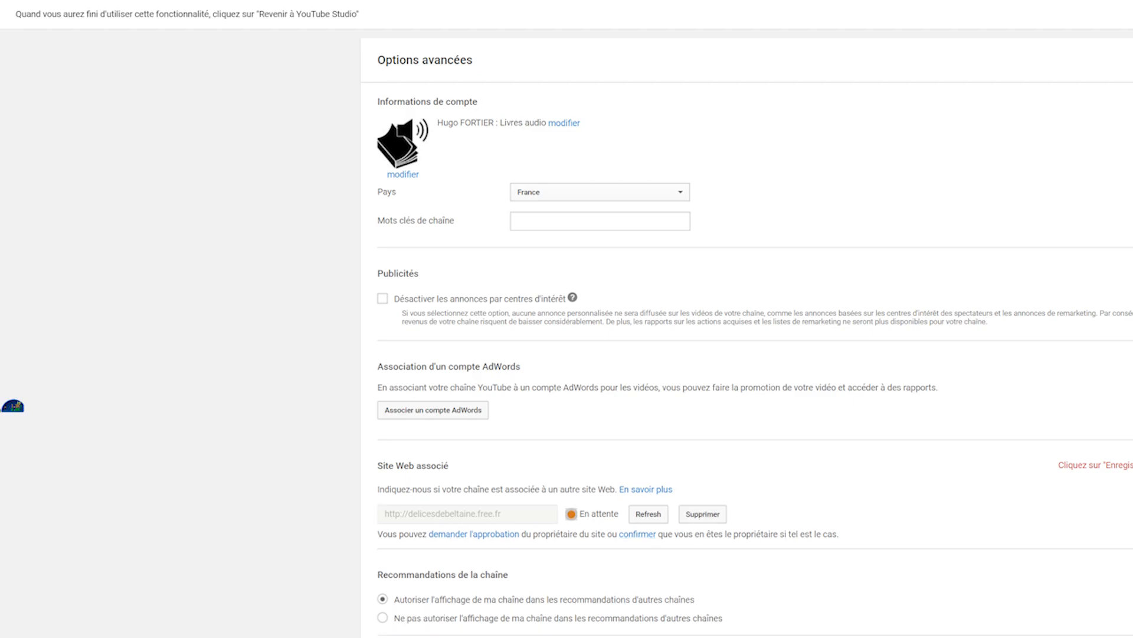
{"action": "left_click", "coordinate": [714, 518]}
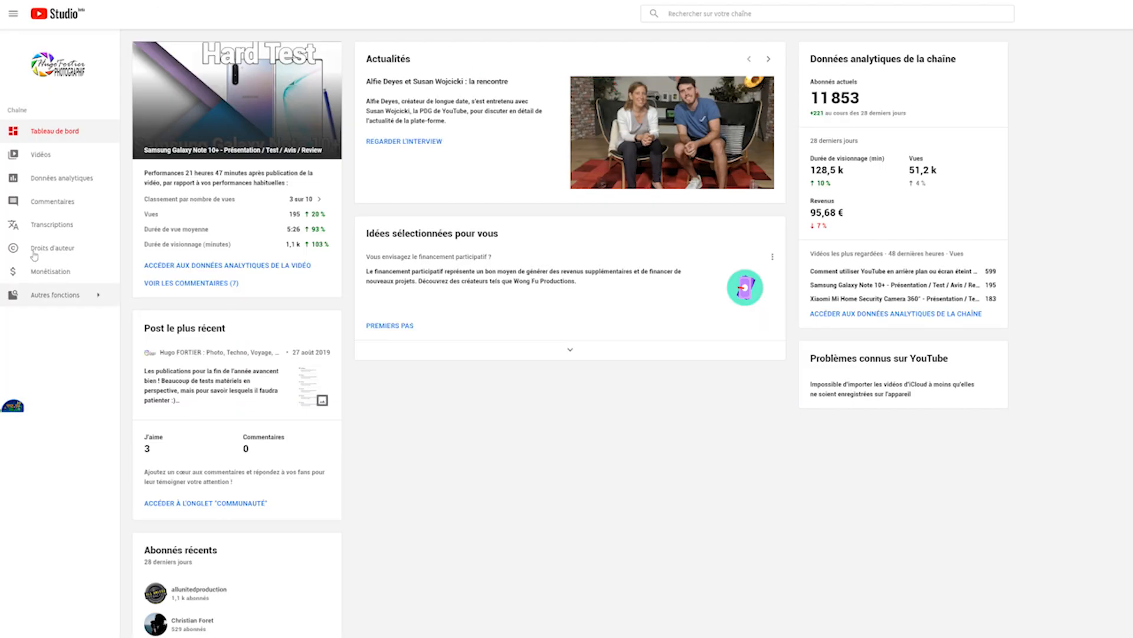
Open the end screen editor for the video "Configurations PC de référence 2nd Semestre 2019"
{"action": "left_click", "coordinate": [39, 156]}
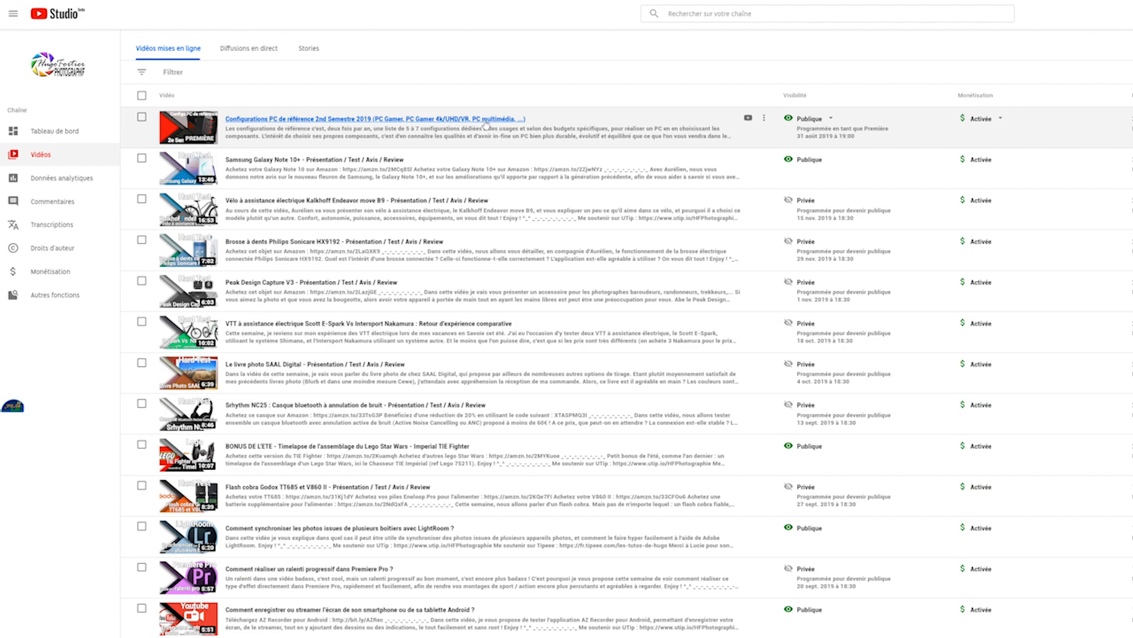
{"action": "left_click", "coordinate": [485, 124]}
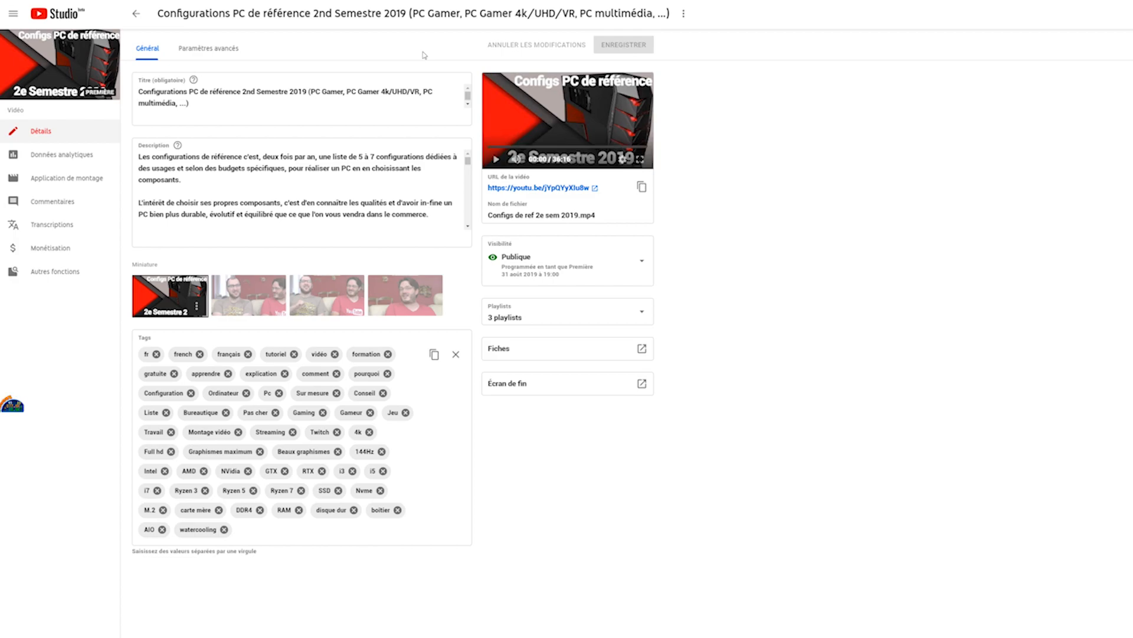
{"action": "left_click", "coordinate": [565, 387]}
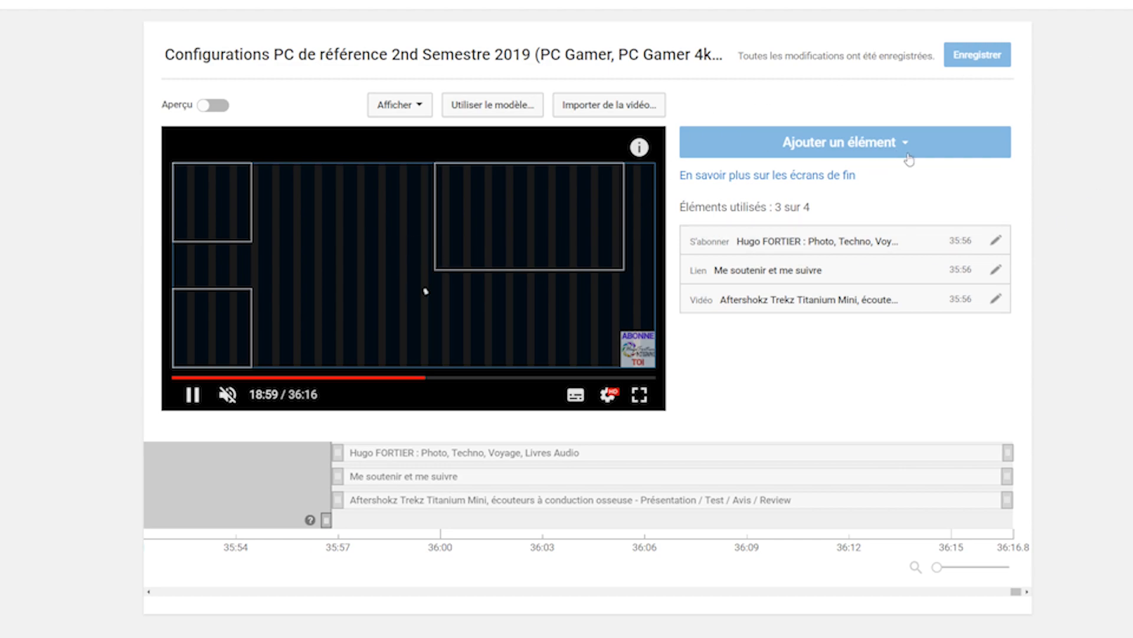
{"action": "left_click", "coordinate": [946, 150]}
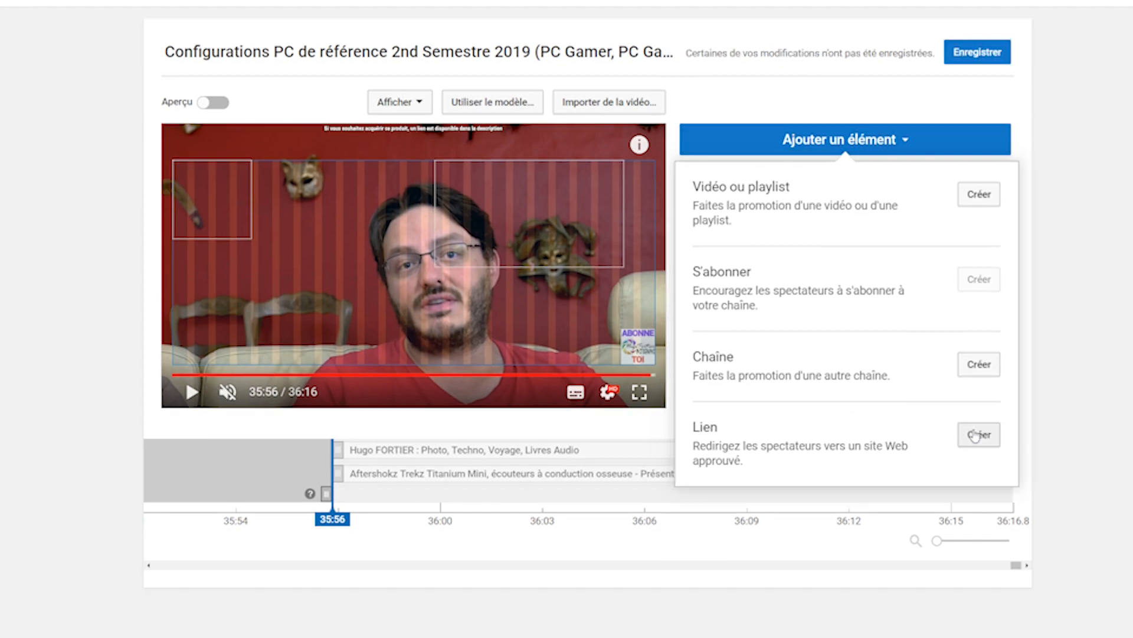
{"action": "left_click", "coordinate": [975, 436]}
{"action": "left_click", "coordinate": [561, 178]}
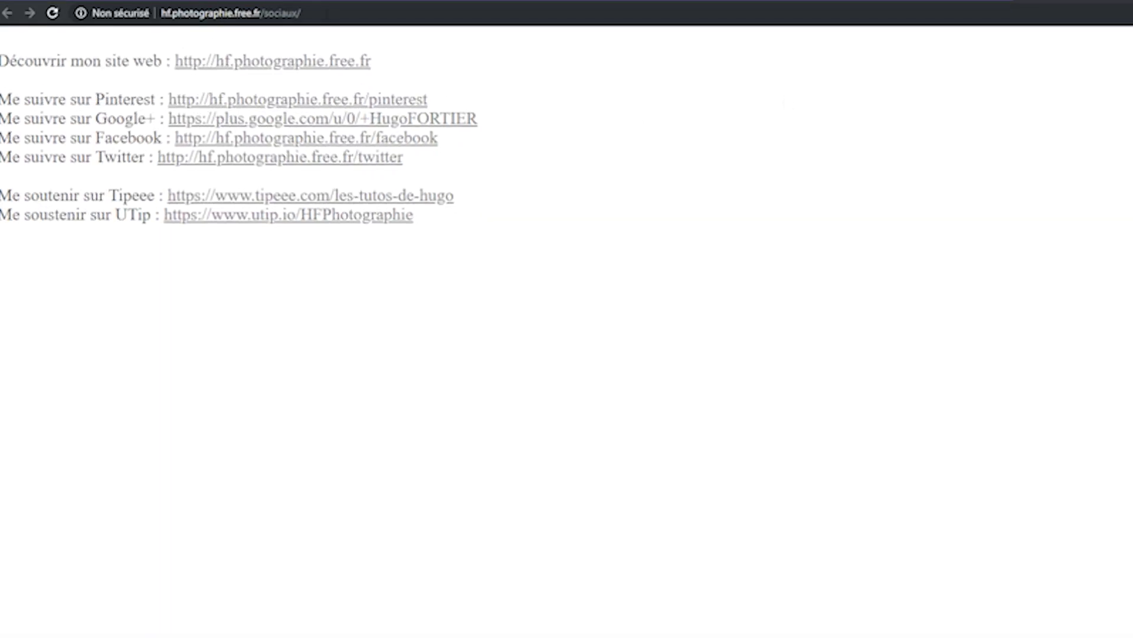
{"action": "left_click", "coordinate": [348, 8]}
{"action": "key", "text": "ctrl+c"}
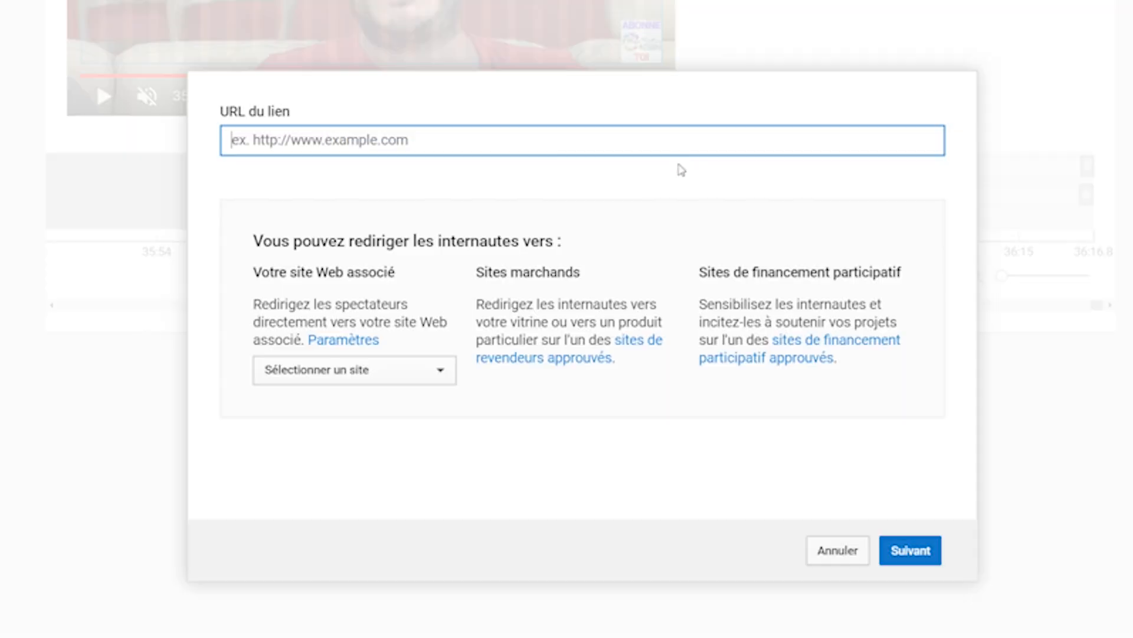
{"action": "left_click", "coordinate": [666, 137]}
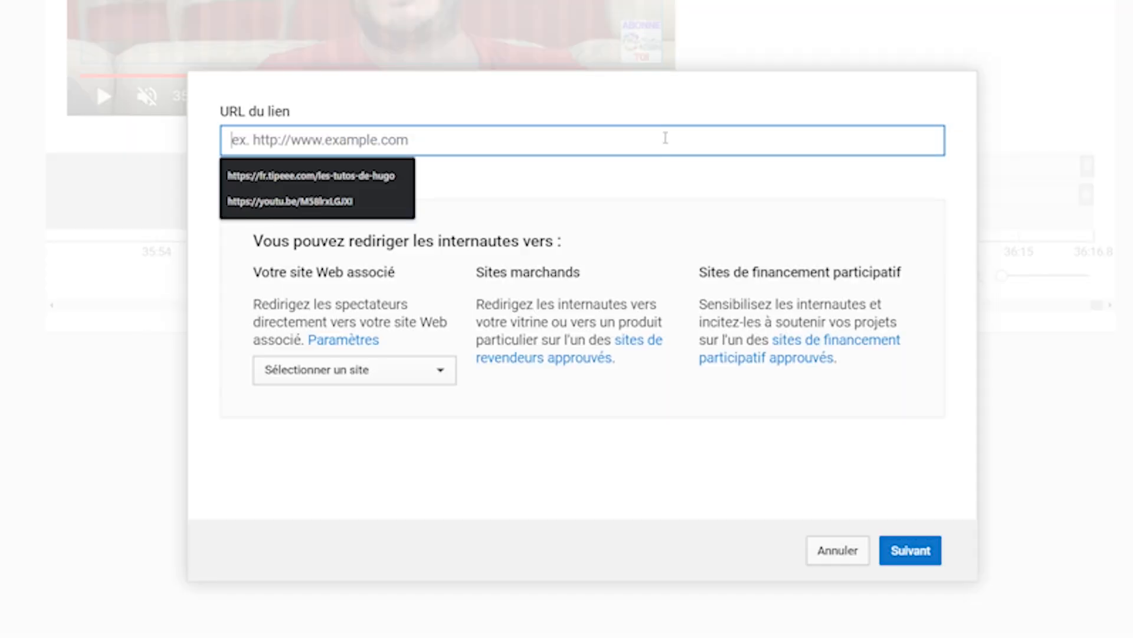
{"action": "key", "text": "ctrl+v"}
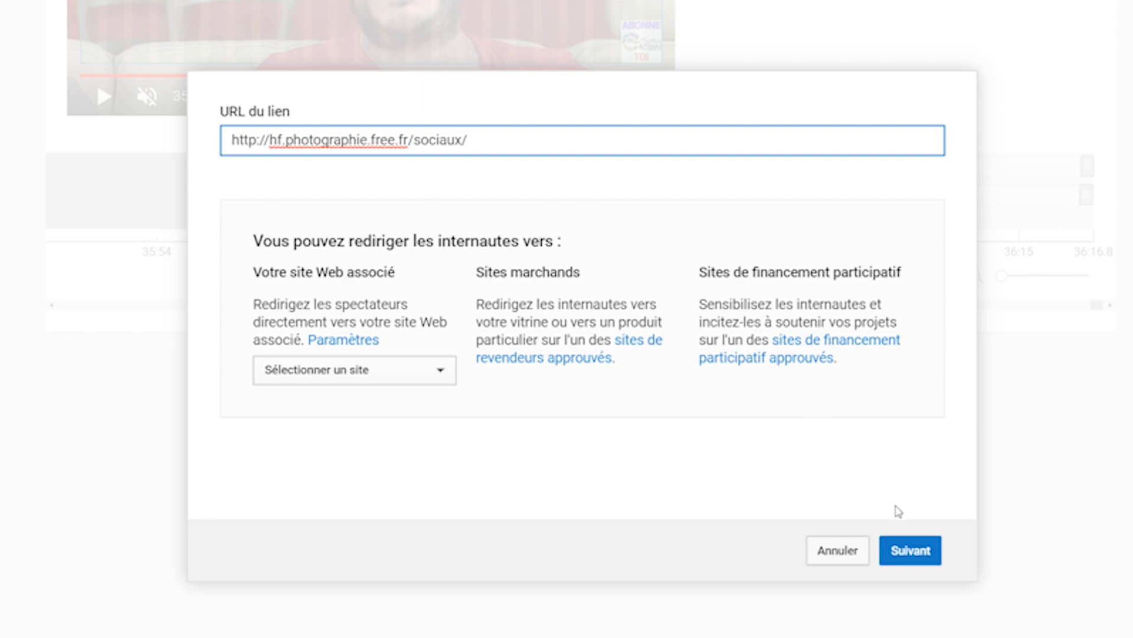
{"action": "left_click", "coordinate": [915, 549]}
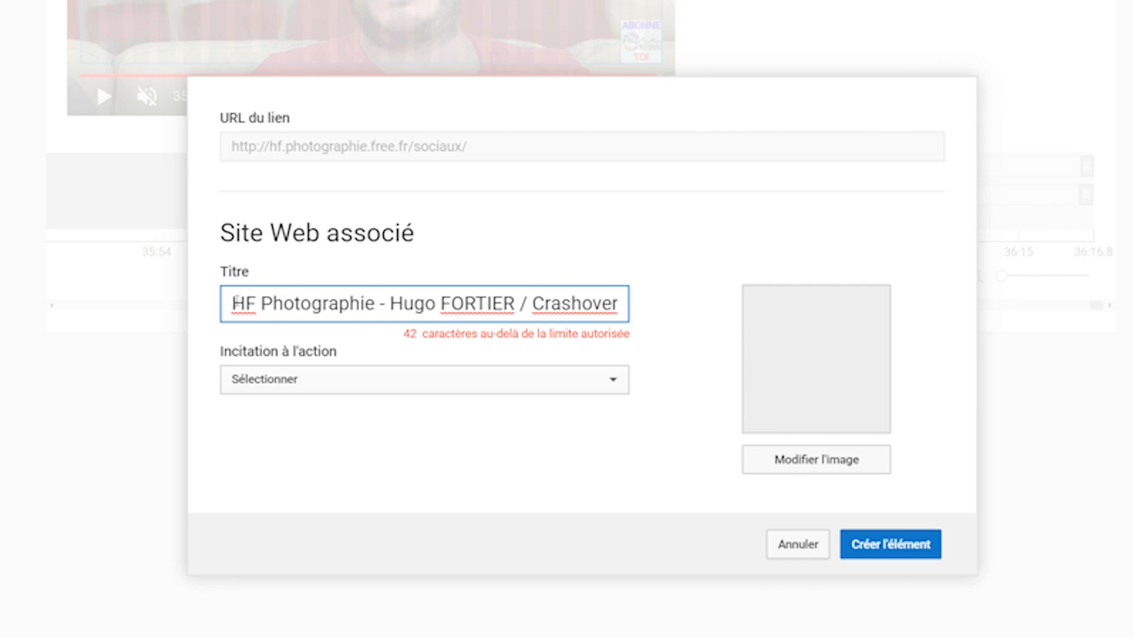
Title the associated website link "XXX" and set its call to action to "En savoir plus"
{"action": "left_click_drag", "start_coordinate": [230, 302], "coordinate": [703, 301]}
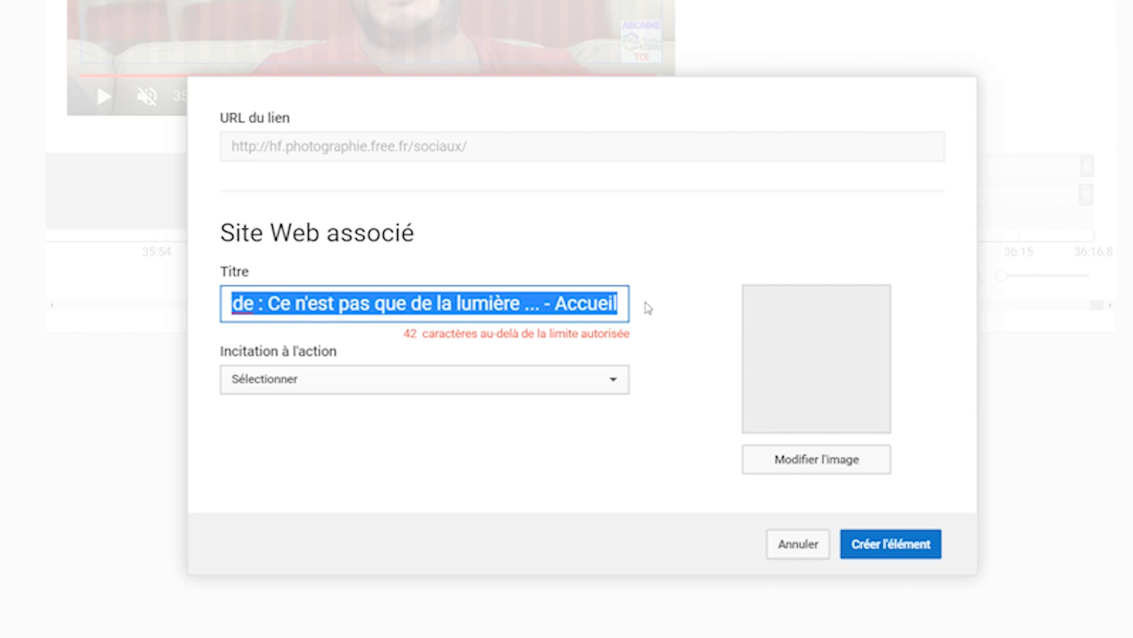
{"action": "type", "text": "XXX"}
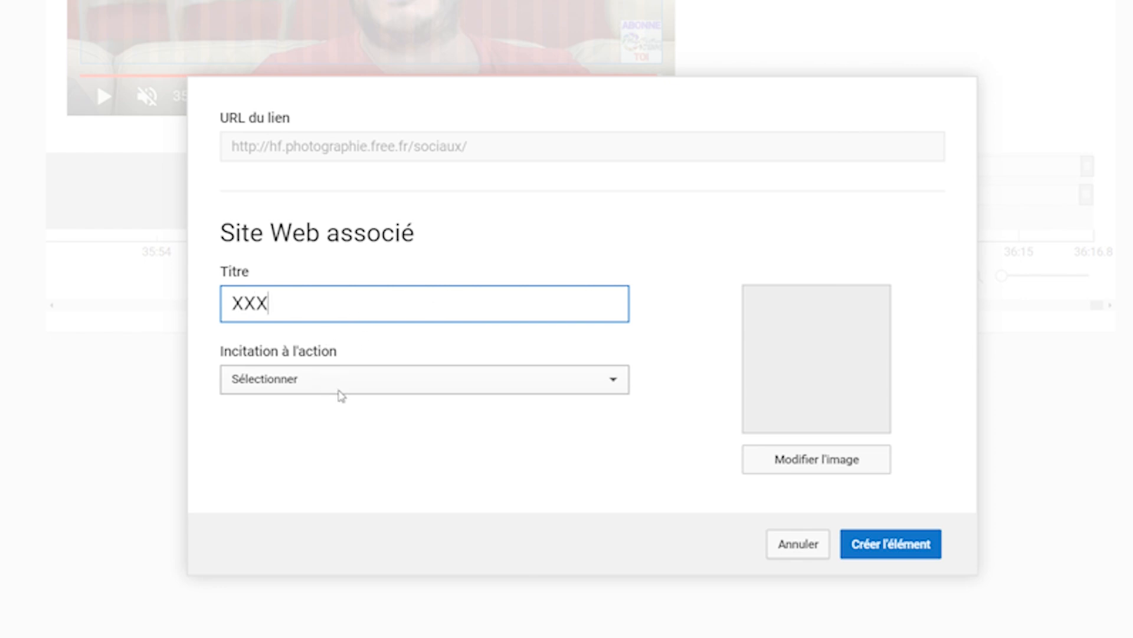
{"action": "left_click", "coordinate": [411, 385]}
{"action": "left_click", "coordinate": [372, 420]}
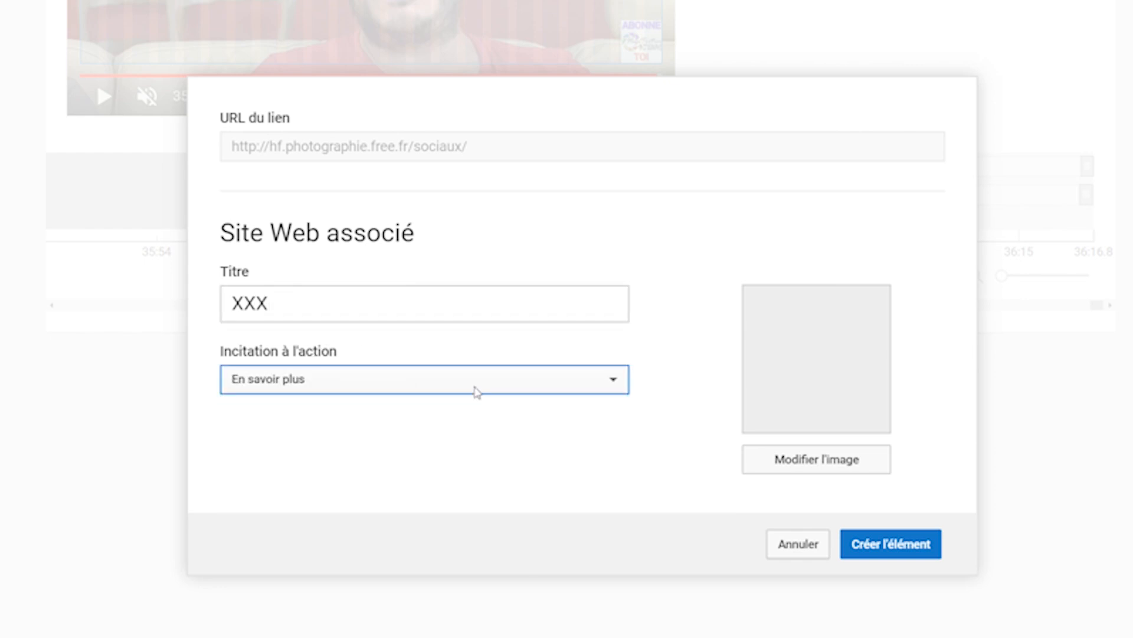
{"action": "left_click", "coordinate": [640, 475]}
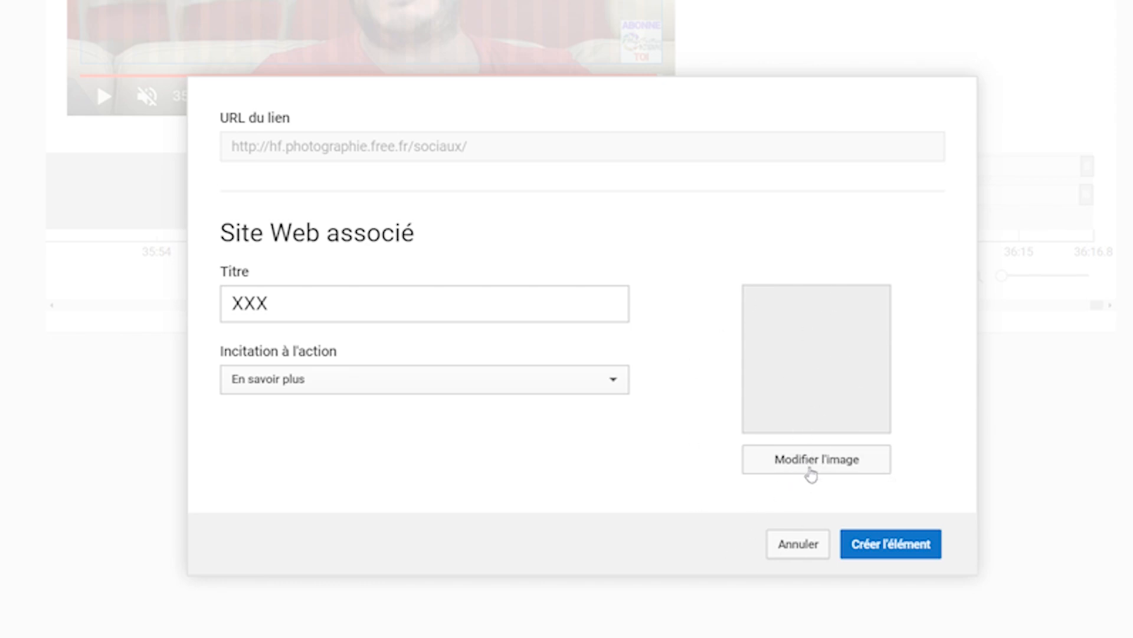
Open the image selection for the website link and create the end screen element
{"action": "left_click", "coordinate": [808, 460]}
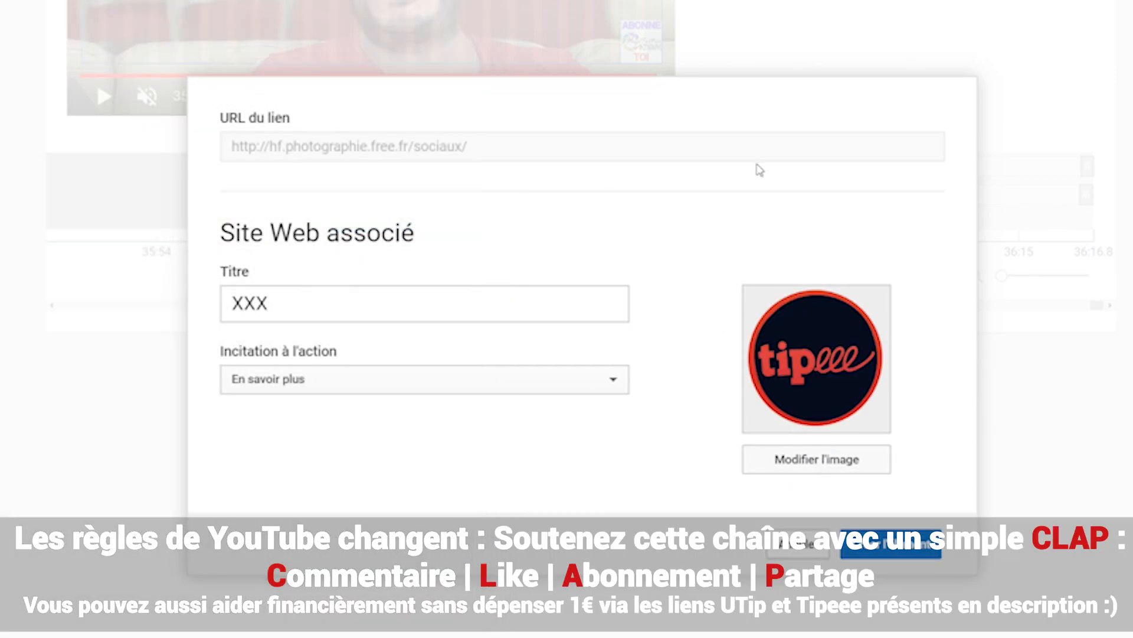
{"action": "left_click", "coordinate": [907, 555]}
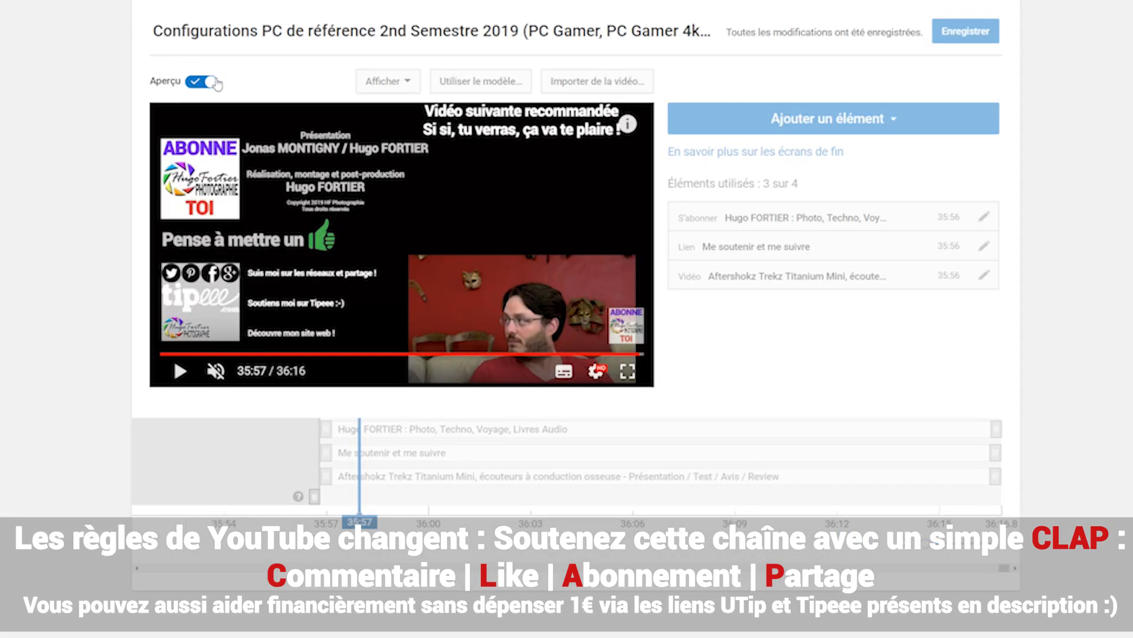
Test the website link element in the end screen preview
{"action": "left_click", "coordinate": [211, 306]}
{"action": "left_click", "coordinate": [211, 305]}
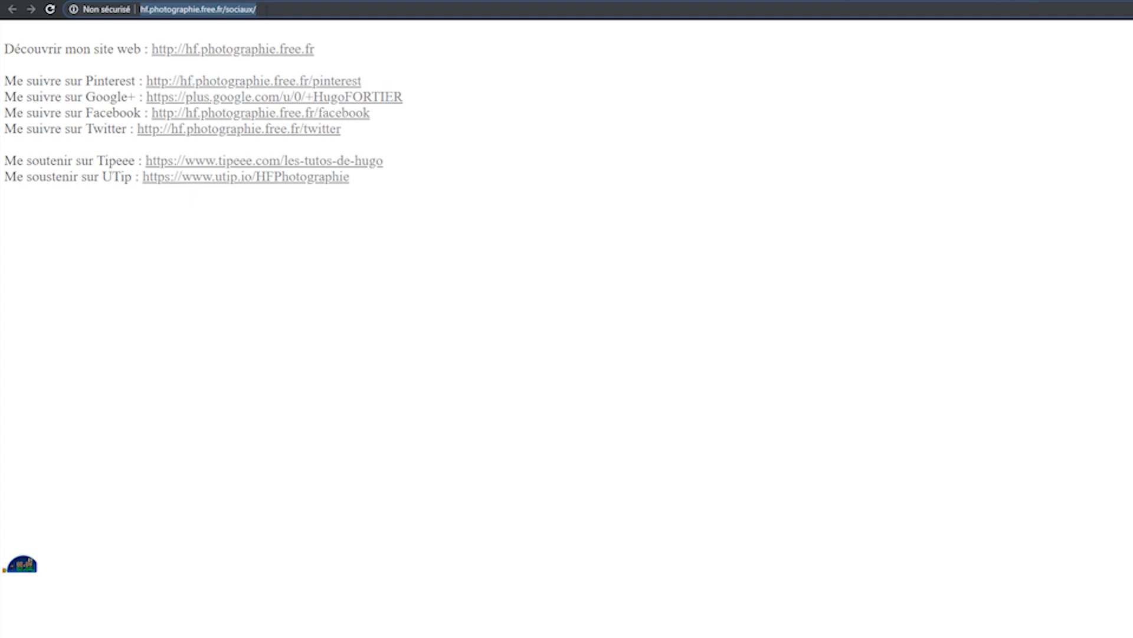
Replace "sociaux" with "pinterest" in the page address and load hf.photographie.free.fr/pinterest/
{"action": "left_click", "coordinate": [231, 8]}
{"action": "double_click", "coordinate": [236, 9]}
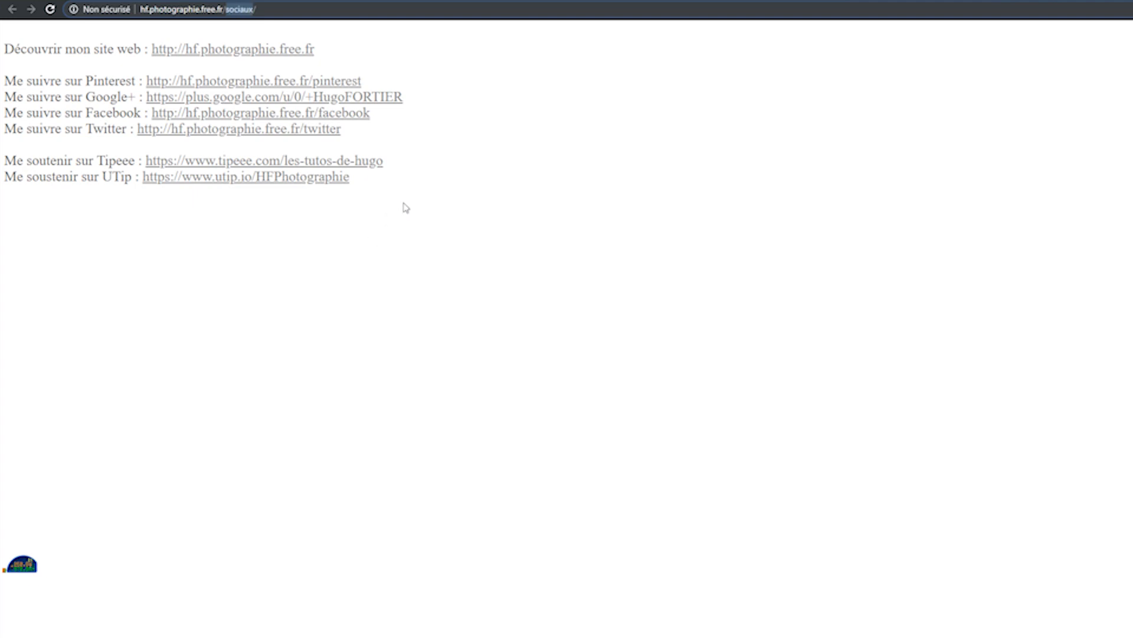
{"action": "type", "text": "pinteres"}
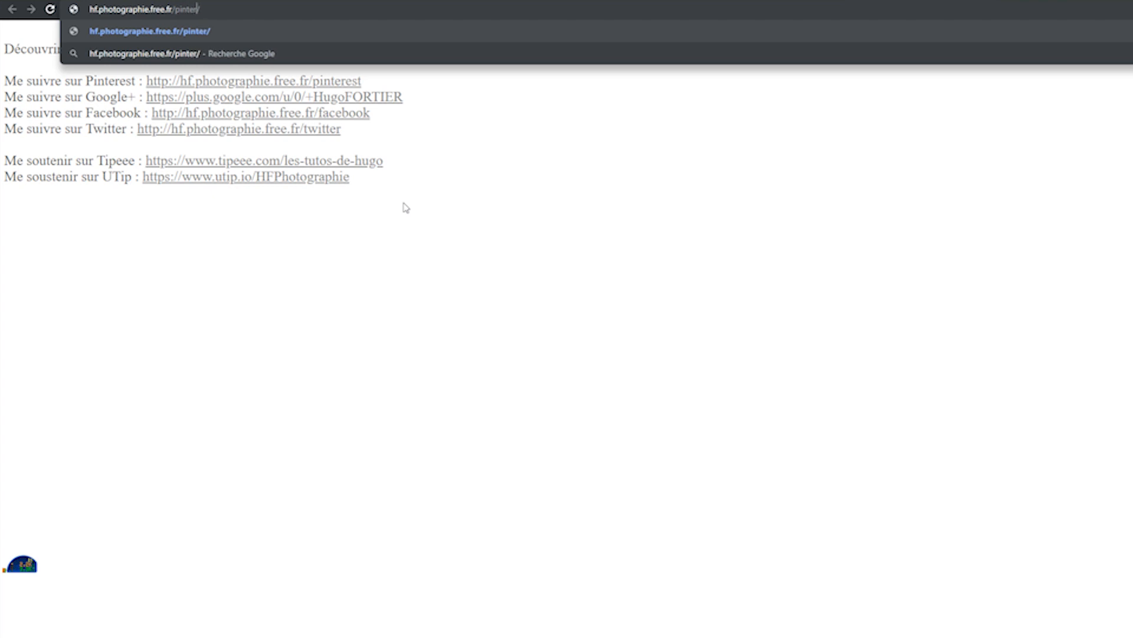
{"action": "type", "text": "t"}
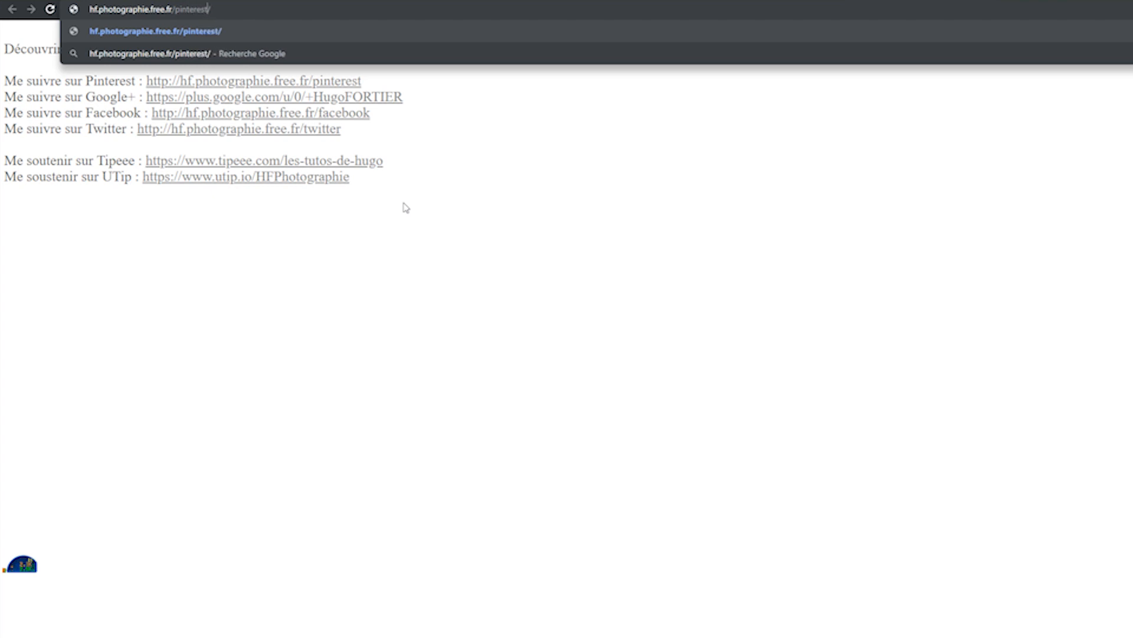
{"action": "key", "text": "Return"}
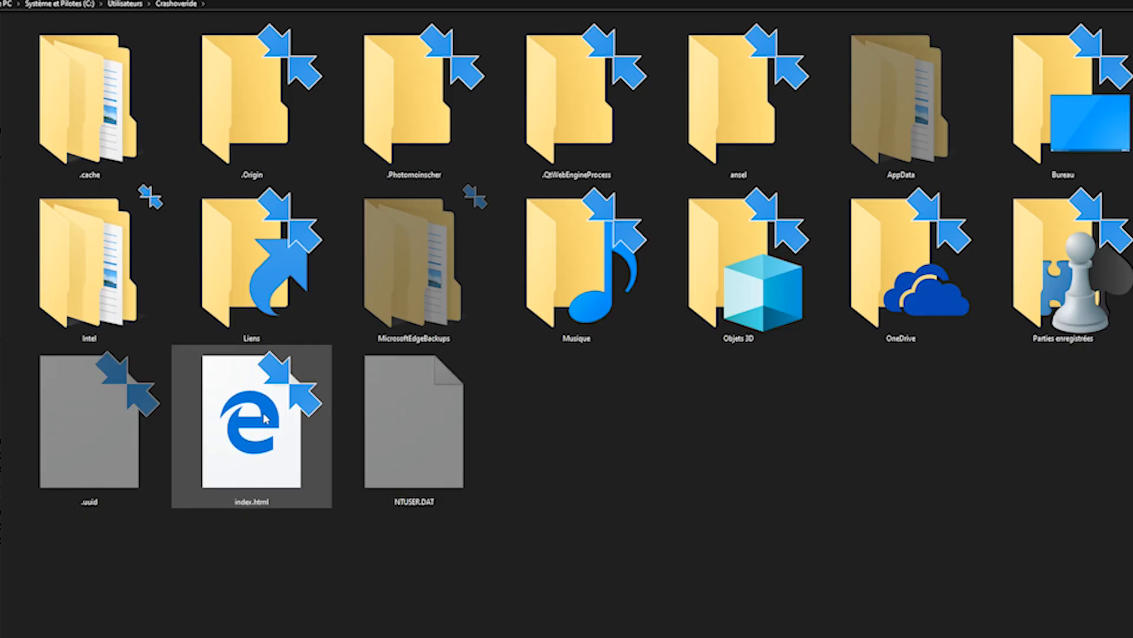
Open the local index.html file from the user folder in Bloc-notes, then reposition and enlarge its window
{"action": "left_click", "coordinate": [267, 420]}
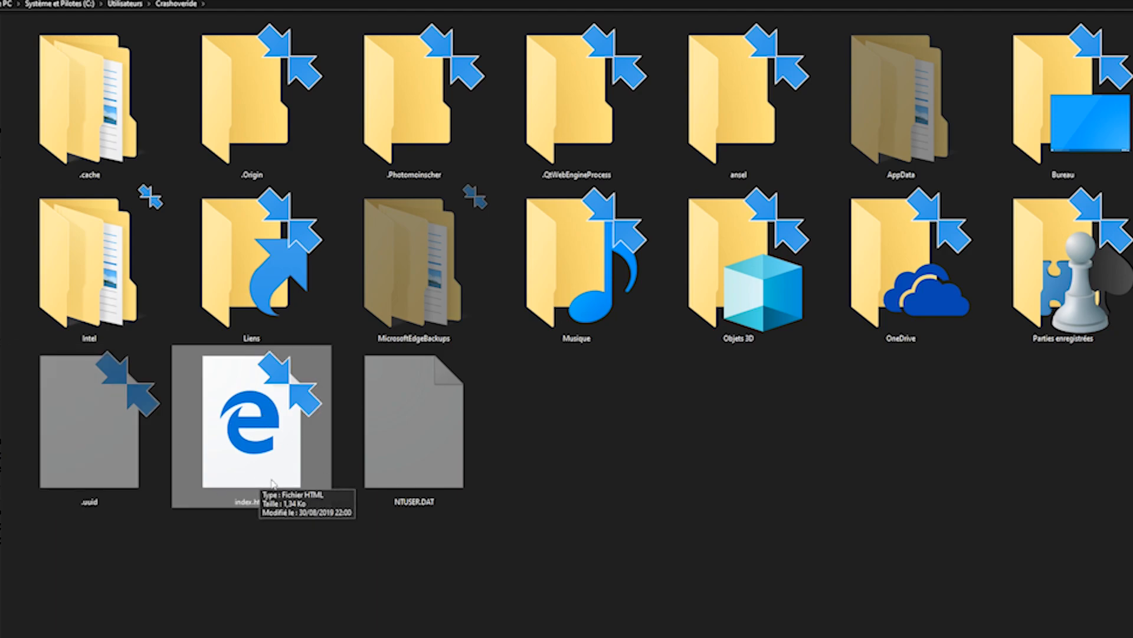
{"action": "right_click", "coordinate": [276, 414]}
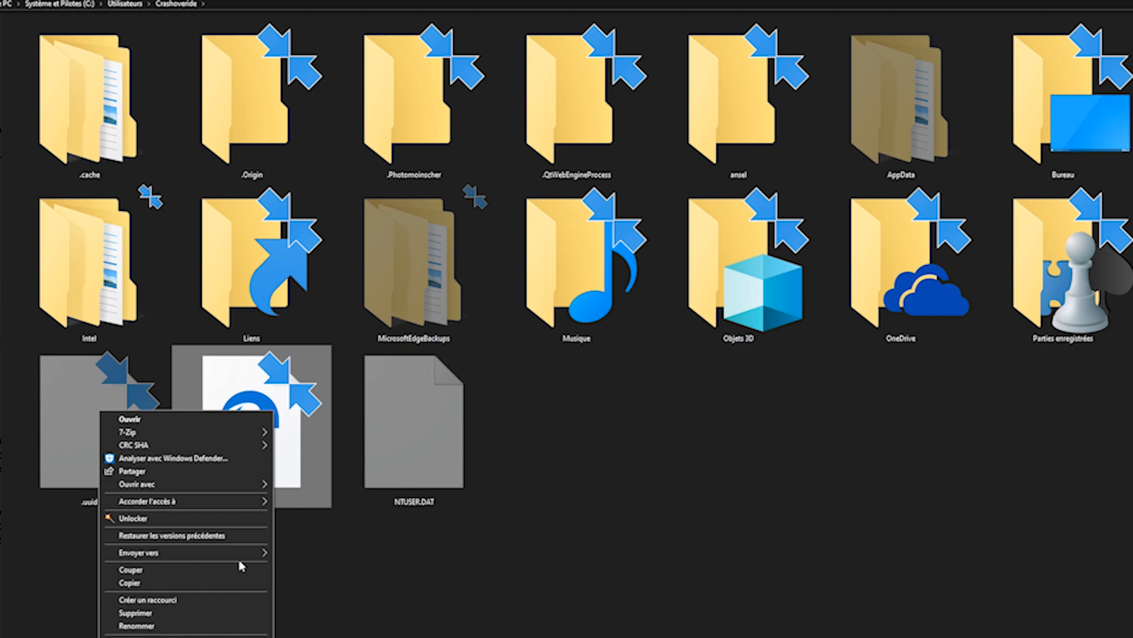
{"action": "mouse_move", "coordinate": [251, 484]}
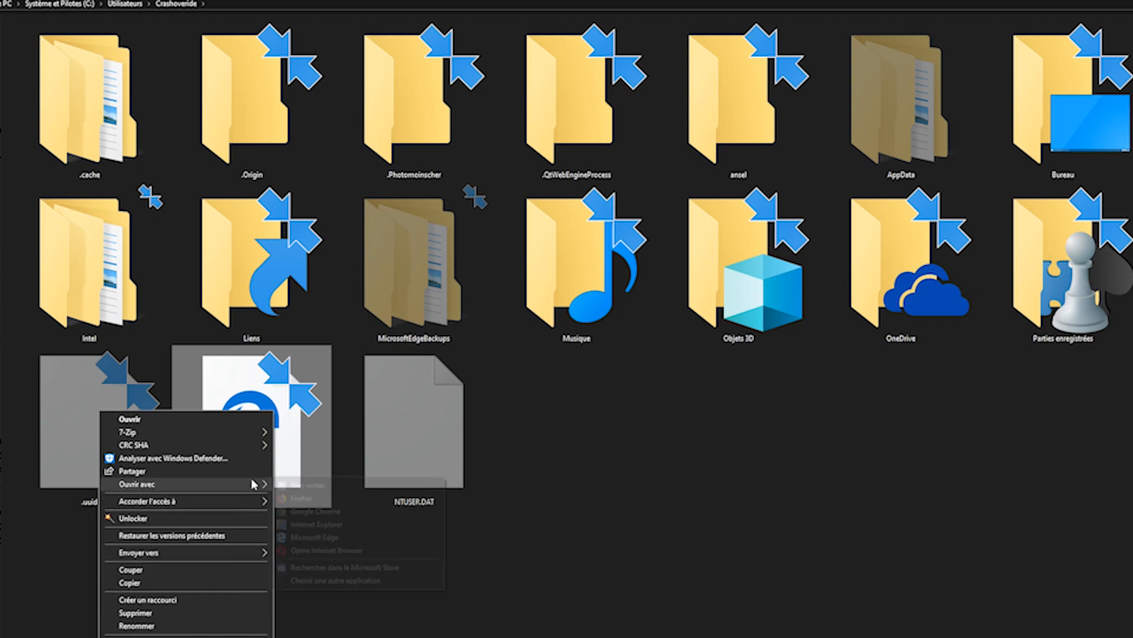
{"action": "left_click", "coordinate": [349, 485]}
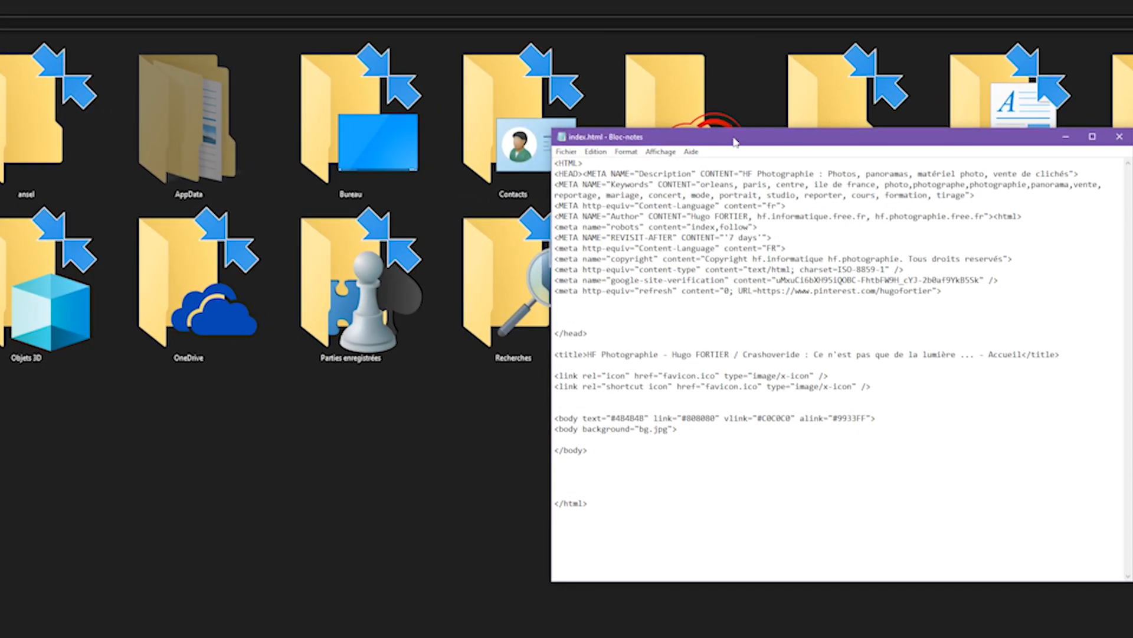
{"action": "left_click_drag", "start_coordinate": [734, 143], "coordinate": [318, 164]}
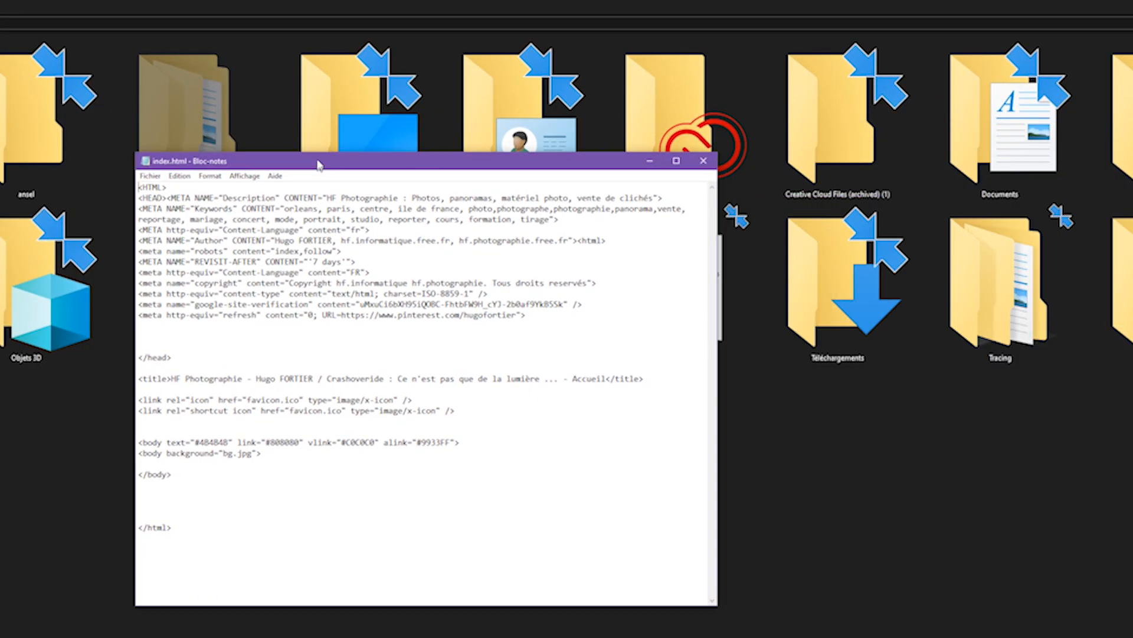
{"action": "left_click_drag", "start_coordinate": [721, 603], "coordinate": [1132, 637]}
Highlight the google-site-verification and refresh meta lines, narrow the selection to the Pinterest refresh line, and close index.html
{"action": "left_click", "coordinate": [221, 312]}
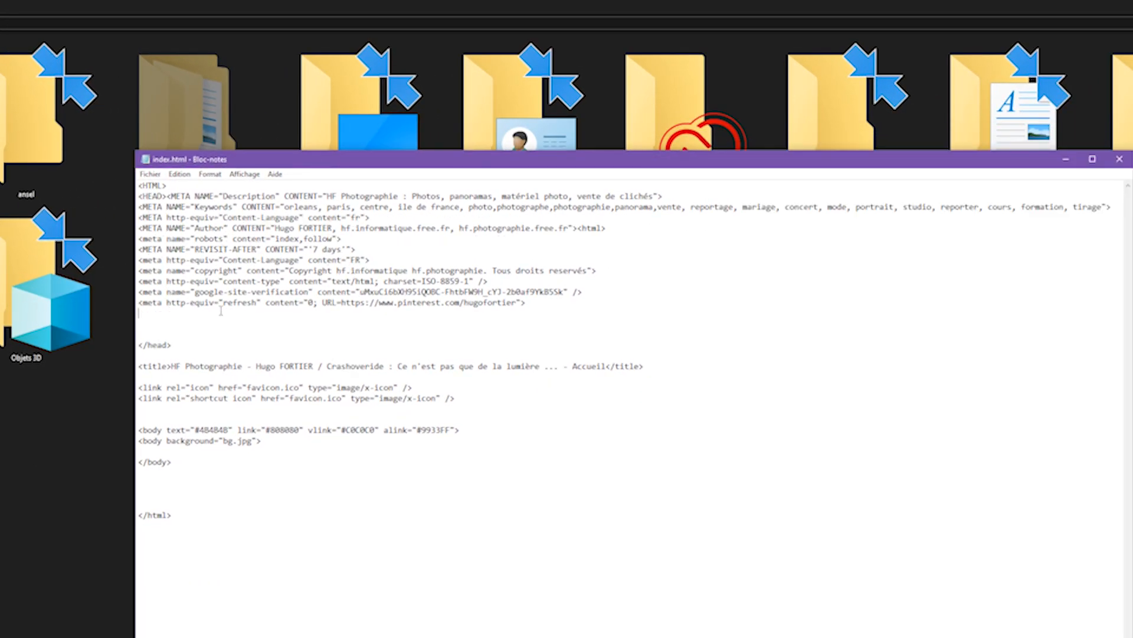
{"action": "key", "text": "shift+Up"}
{"action": "key", "text": "shift+Up"}
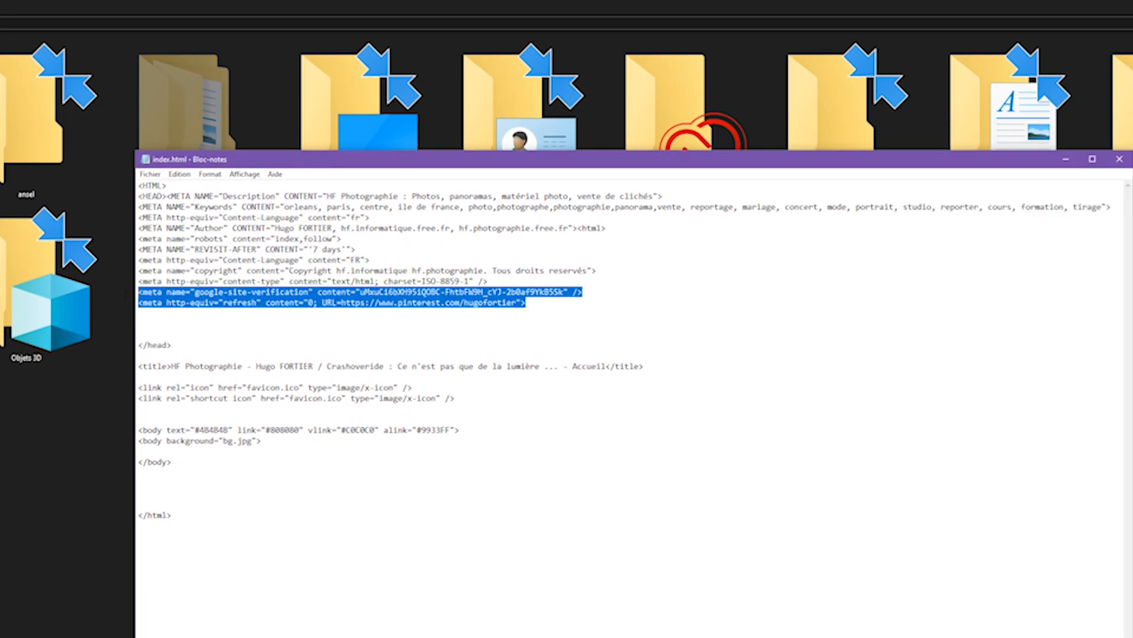
{"action": "key", "text": "shift+Down"}
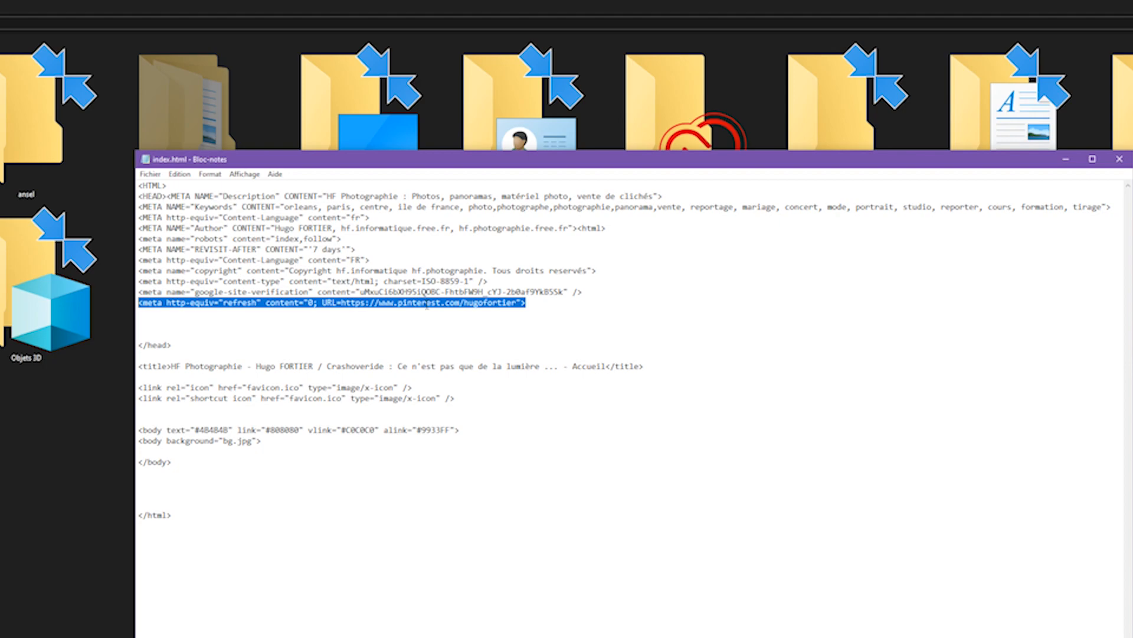
{"action": "left_click", "coordinate": [545, 310]}
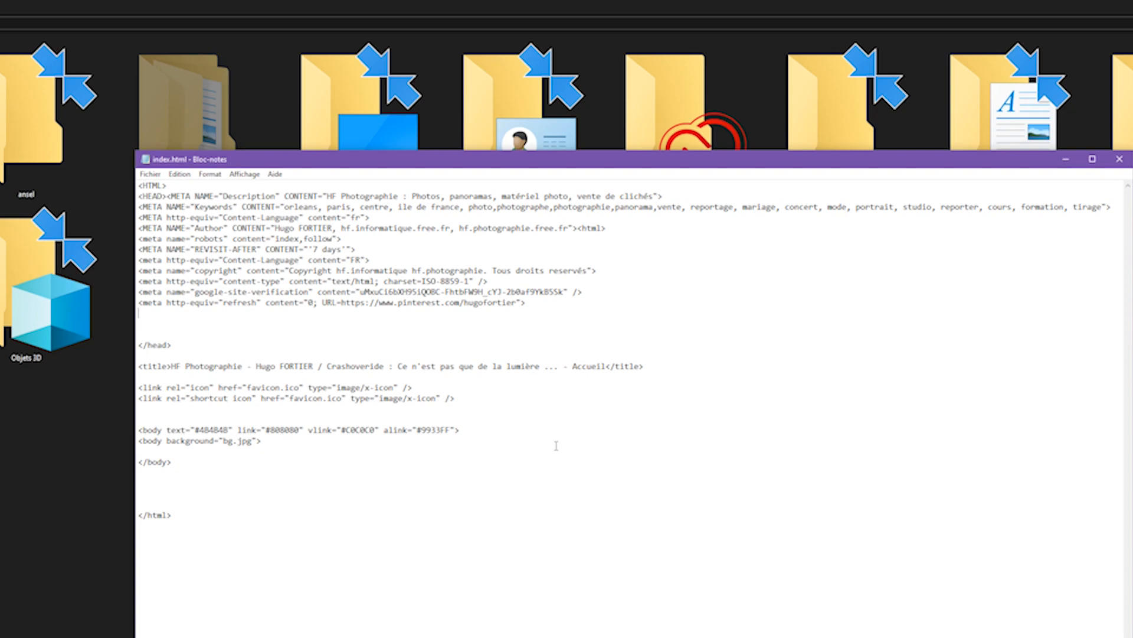
{"action": "left_click", "coordinate": [1120, 159]}
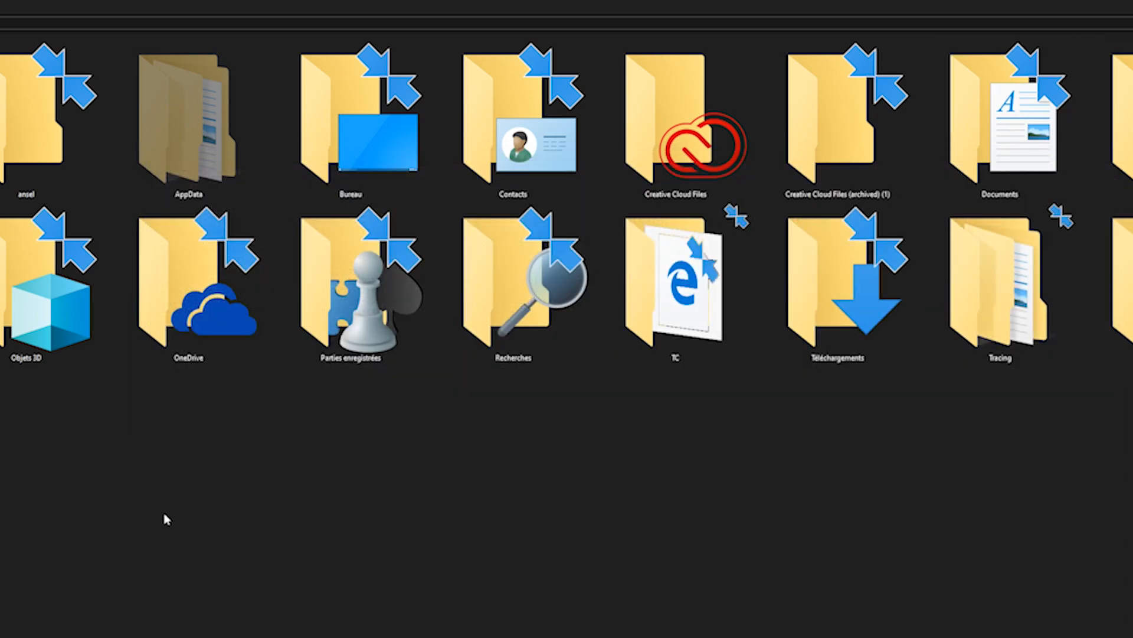